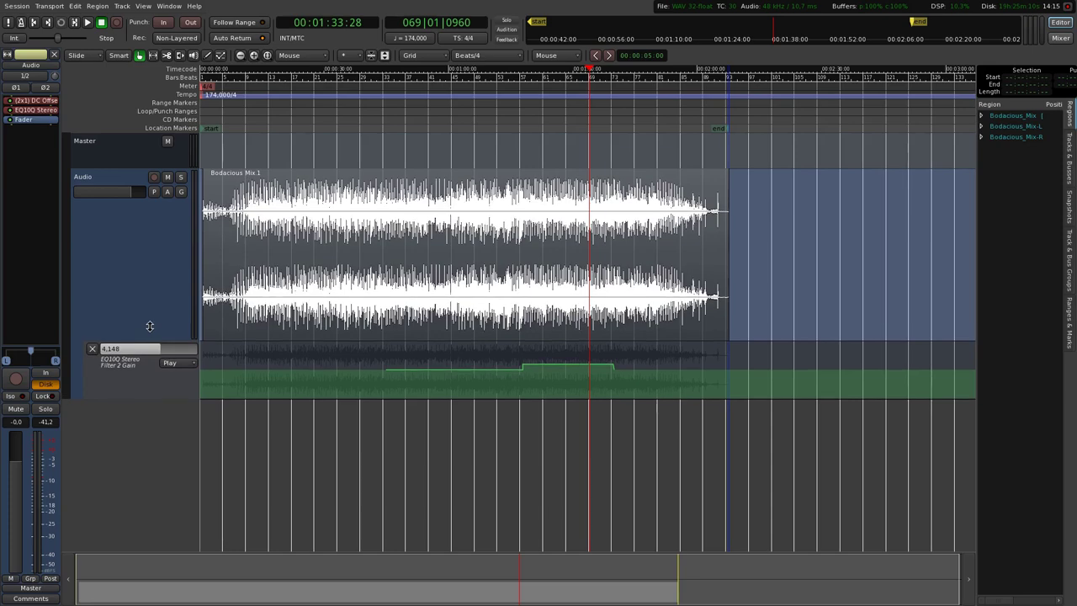
- Return the playhead to the session start and inspect the Audio track's DC Offset Remover plugin
key(Home)
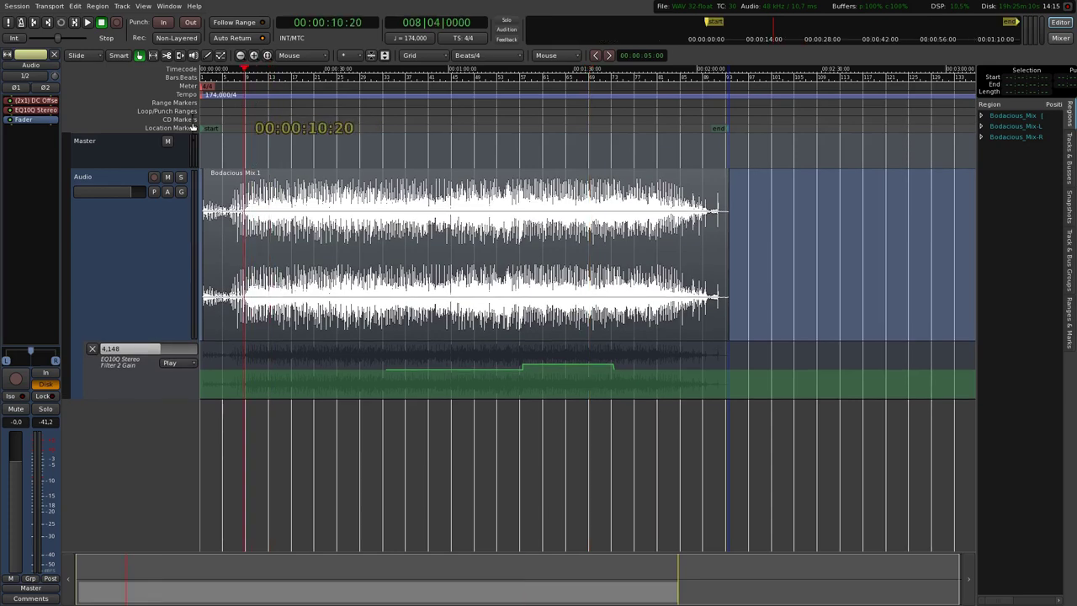
click(123, 234)
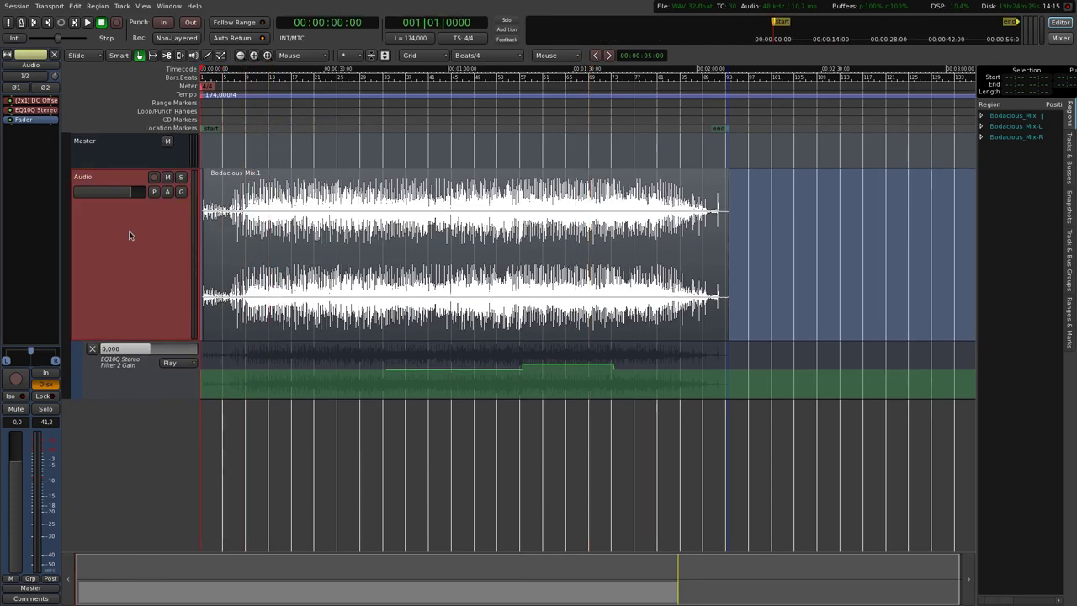
double_click(44, 101)
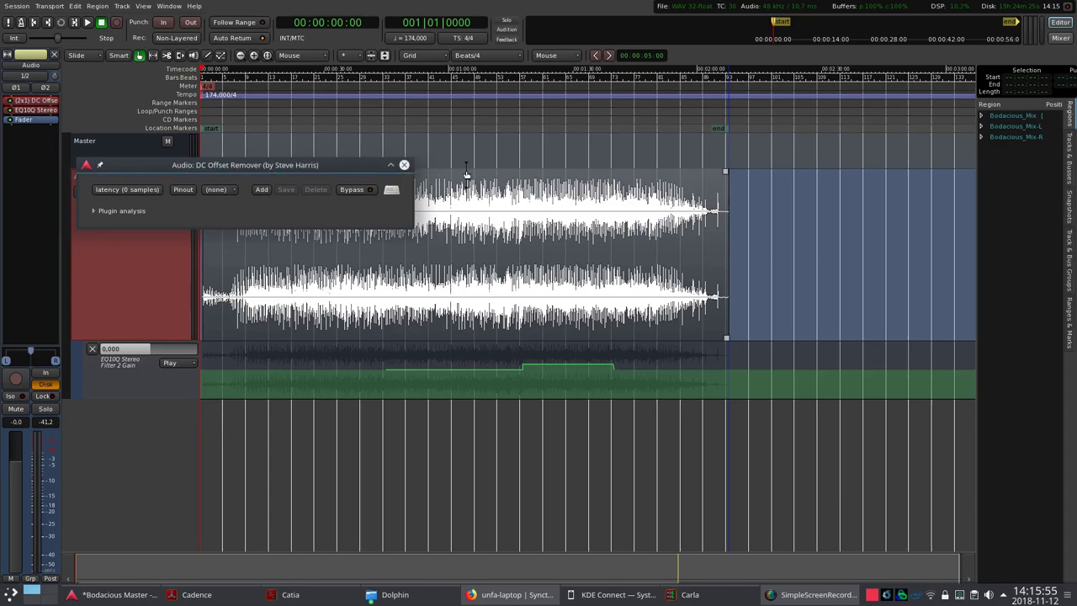
click(404, 166)
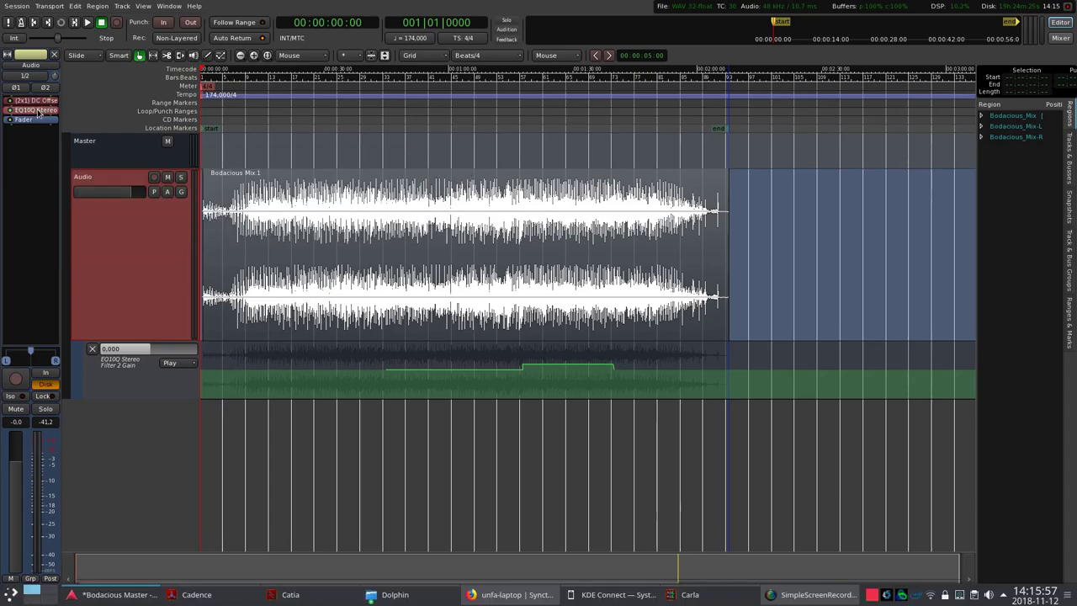
- Place the playhead at 00:01:12:27 and open the Audio track's EQ10Q Stereo plugin window beside the waveform
double_click(35, 109)
drag(234, 178, 770, 157)
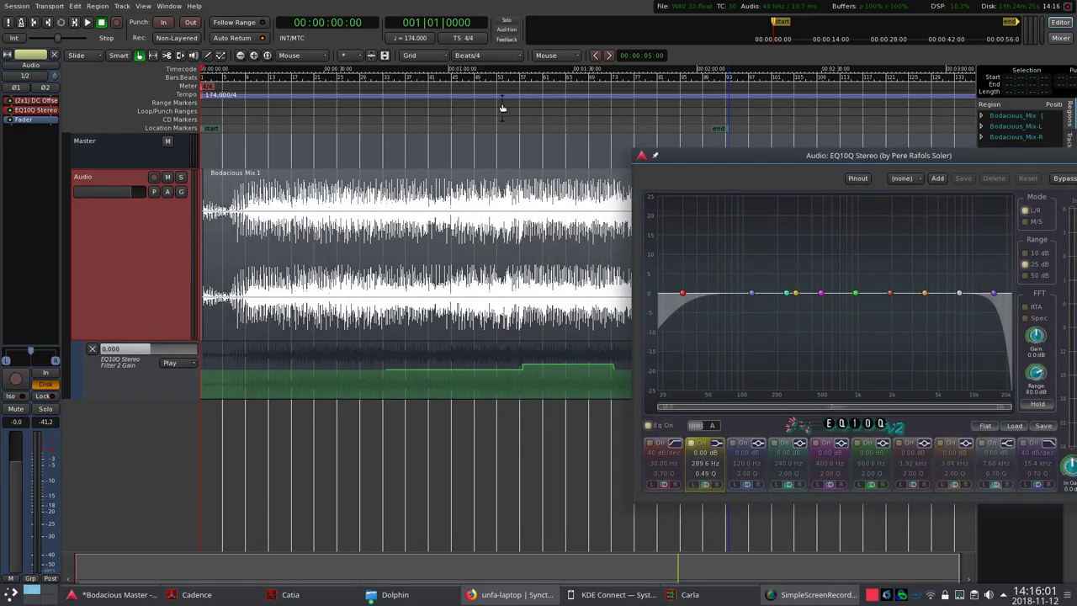
click(502, 105)
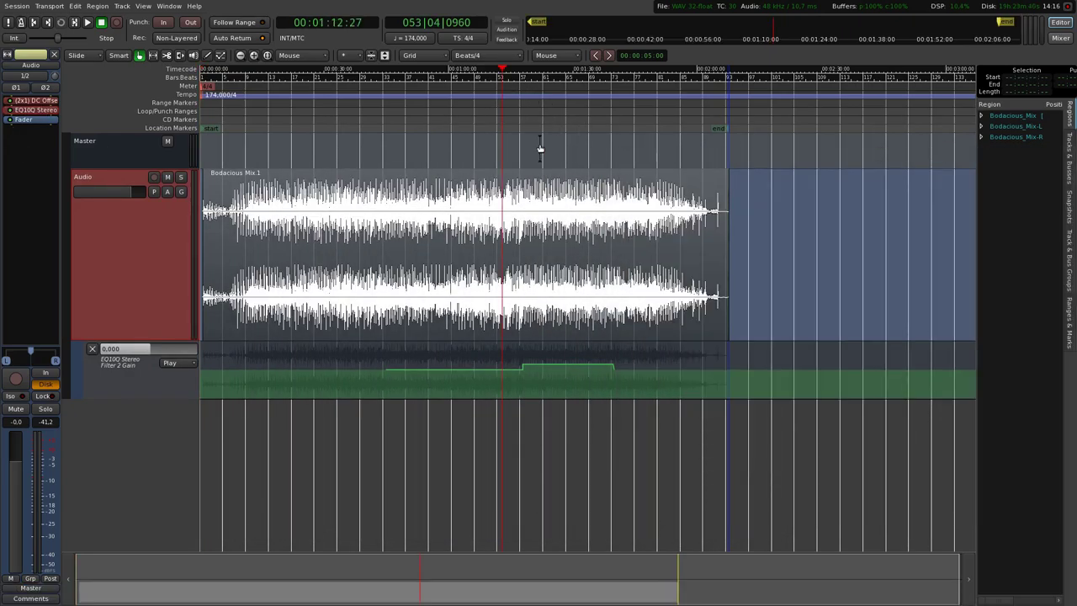
double_click(62, 110)
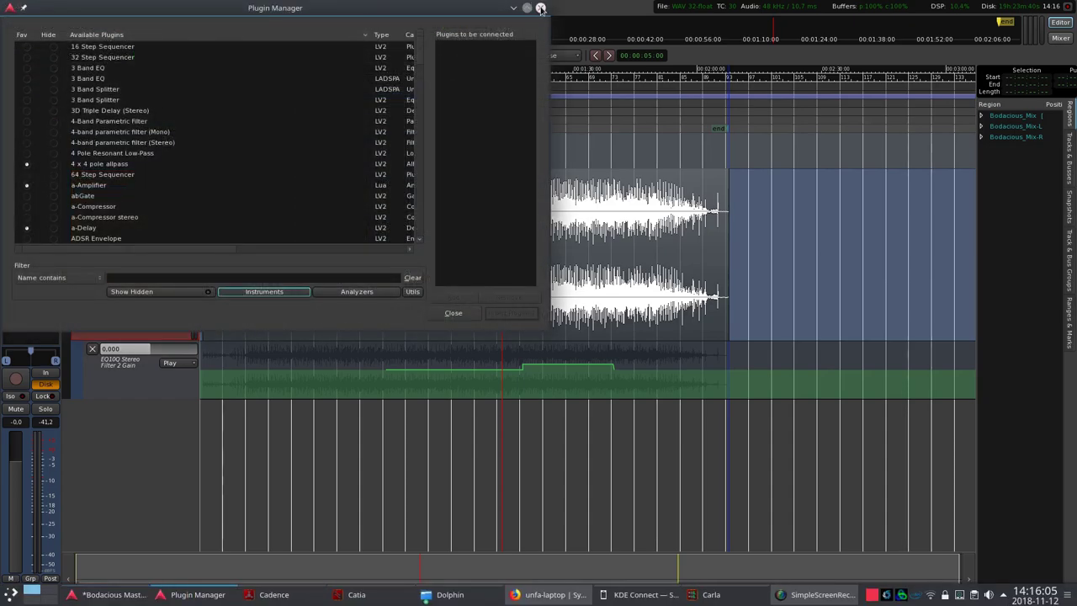
key(Escape)
double_click(10, 109)
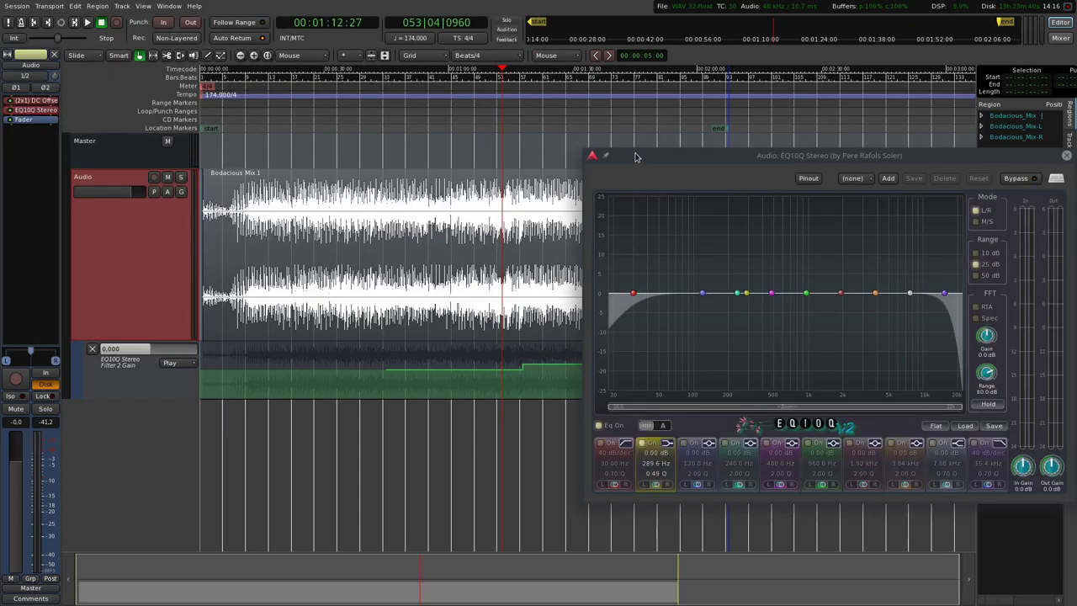
right_click(636, 156)
mouse_move(686, 208)
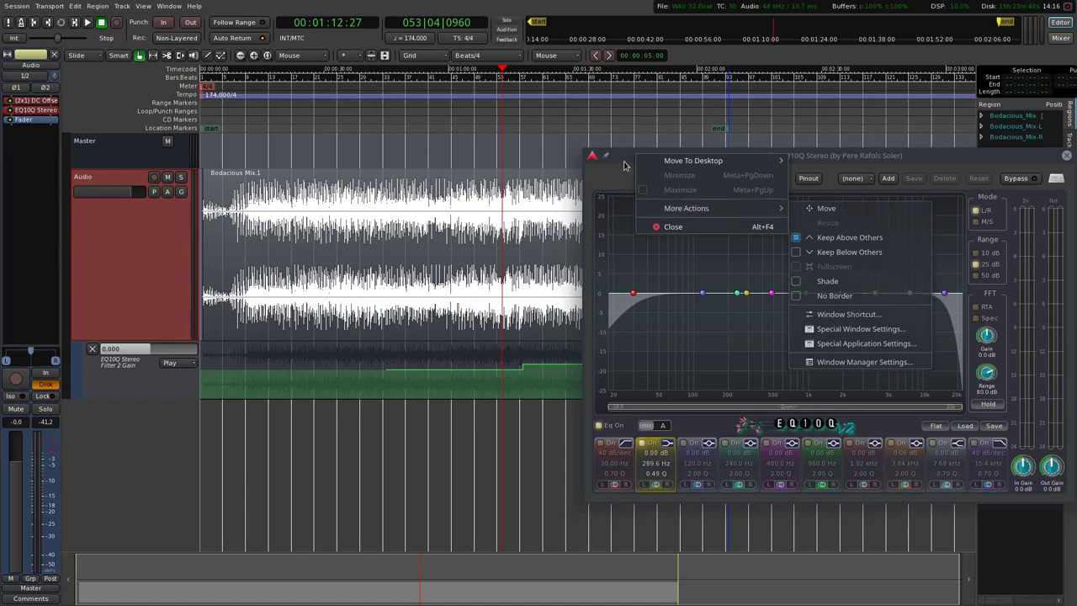
click(624, 165)
- Start playback from the playhead and turn on the EQ's RTA spectrum display
key(space)
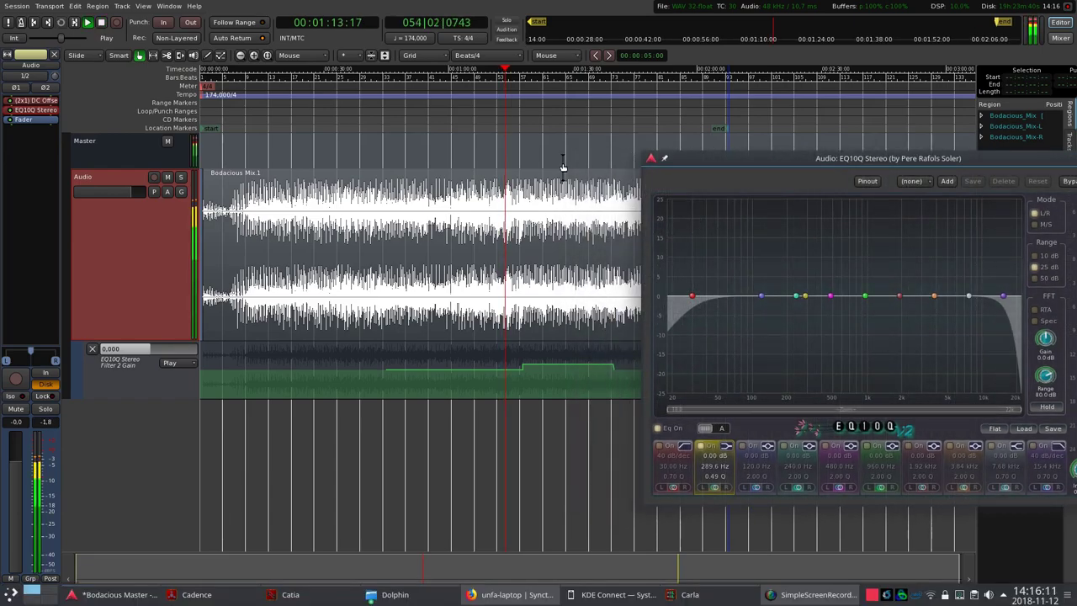
click(1044, 312)
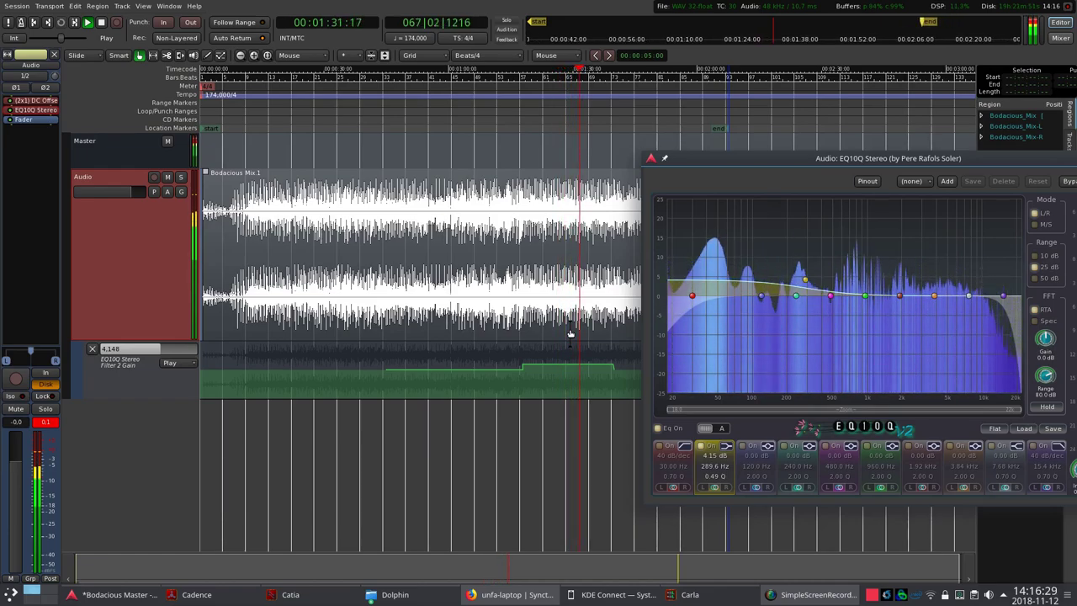
- Examine the EQ's Filter 2 Gain automation up to bar 73 during playback, and stop the transport
scroll(632, 368, up, 1)
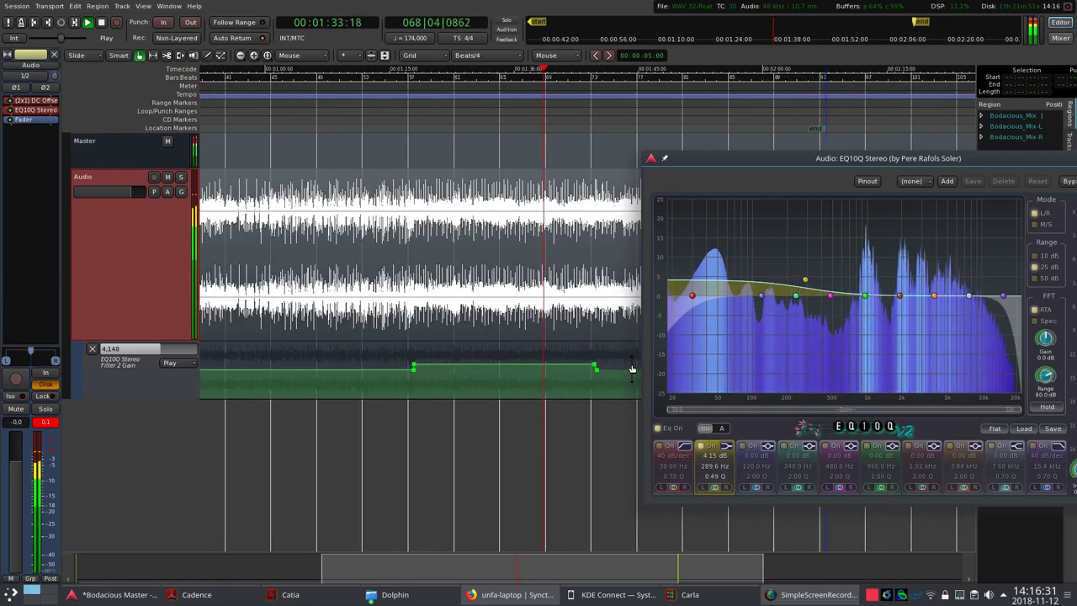
scroll(632, 368, up, 1)
scroll(603, 374, up, 1)
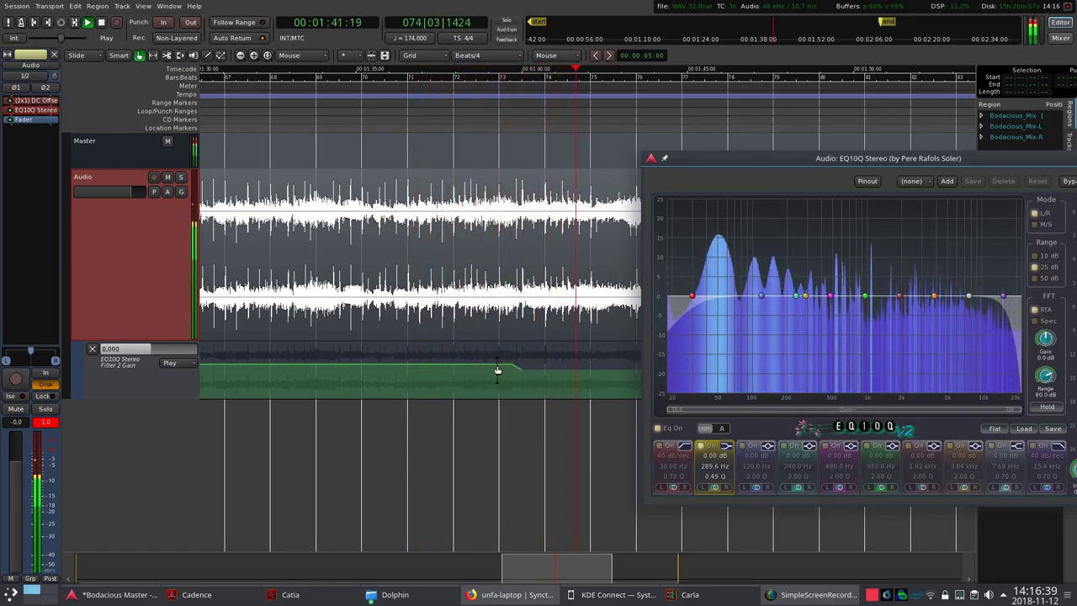
scroll(498, 371, down, 2)
key(space)
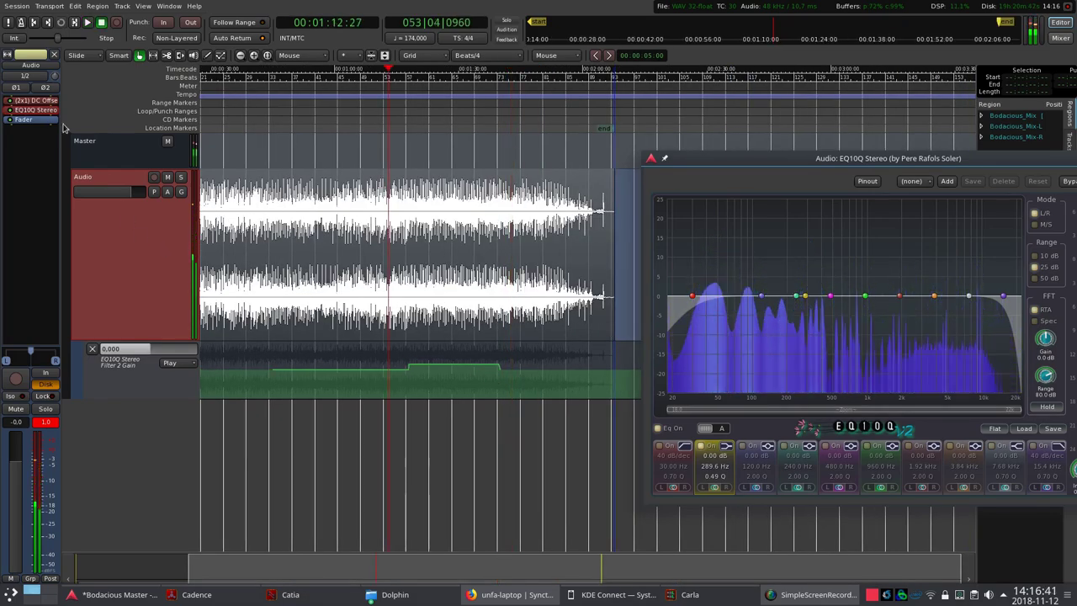
- Select the Master bus and play the song from around bar 29 with a closer timeline view
key(ctrl+Up)
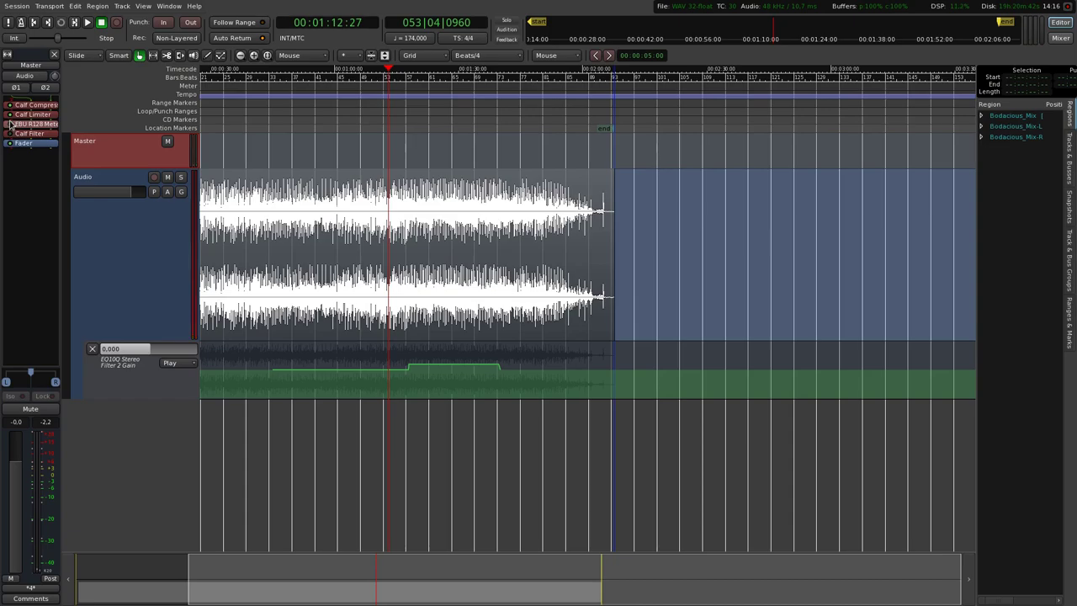
click(249, 102)
key(space)
key(=)
key(=)
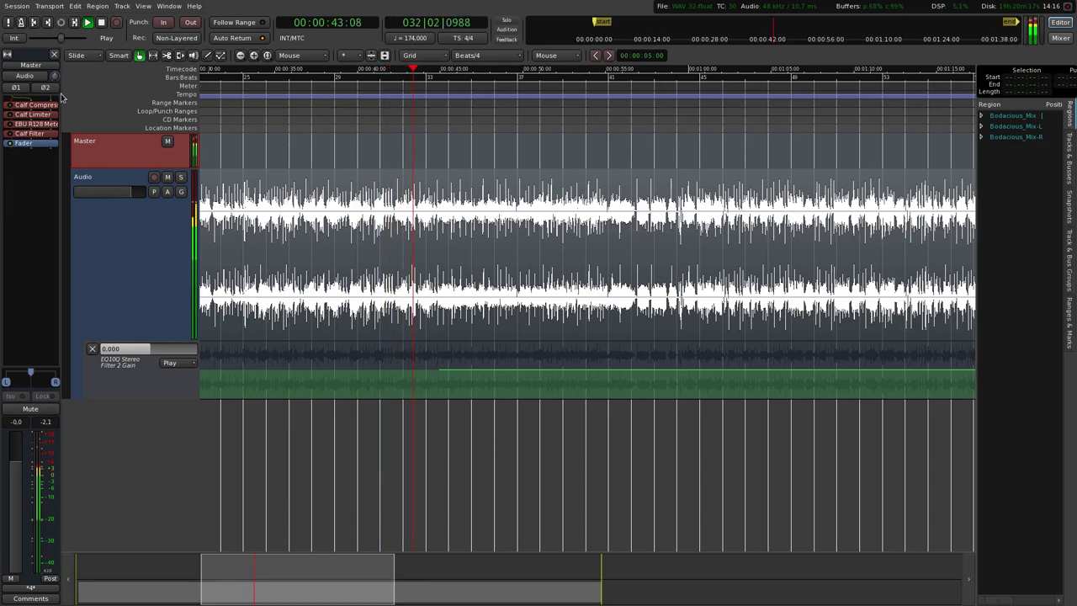
- Open the Master bus's Calf Compressor, turn off its bypass, and place its window lower over the editor
double_click(28, 105)
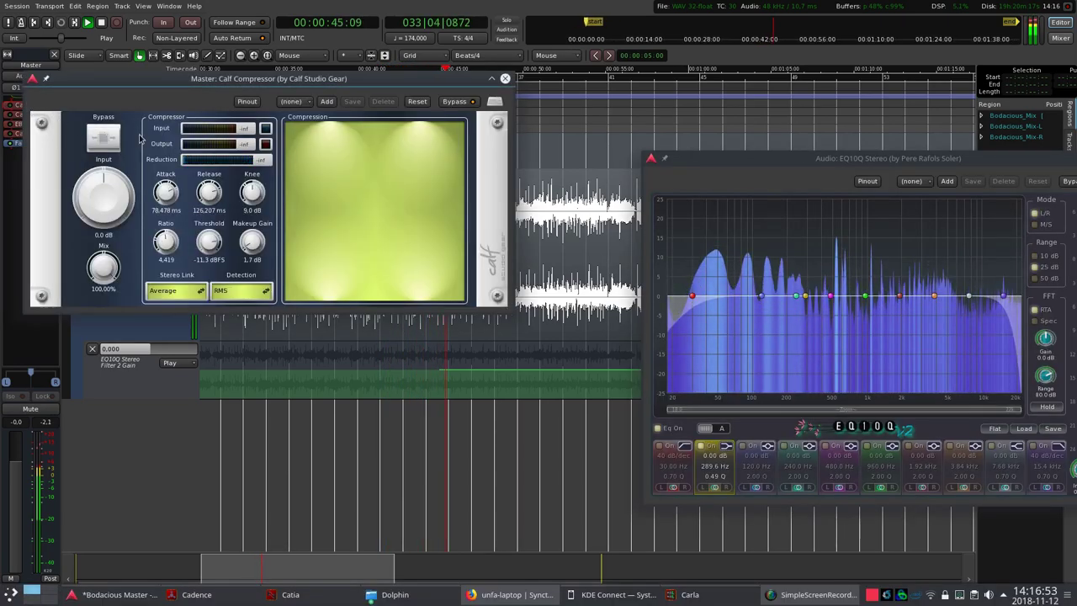
click(459, 102)
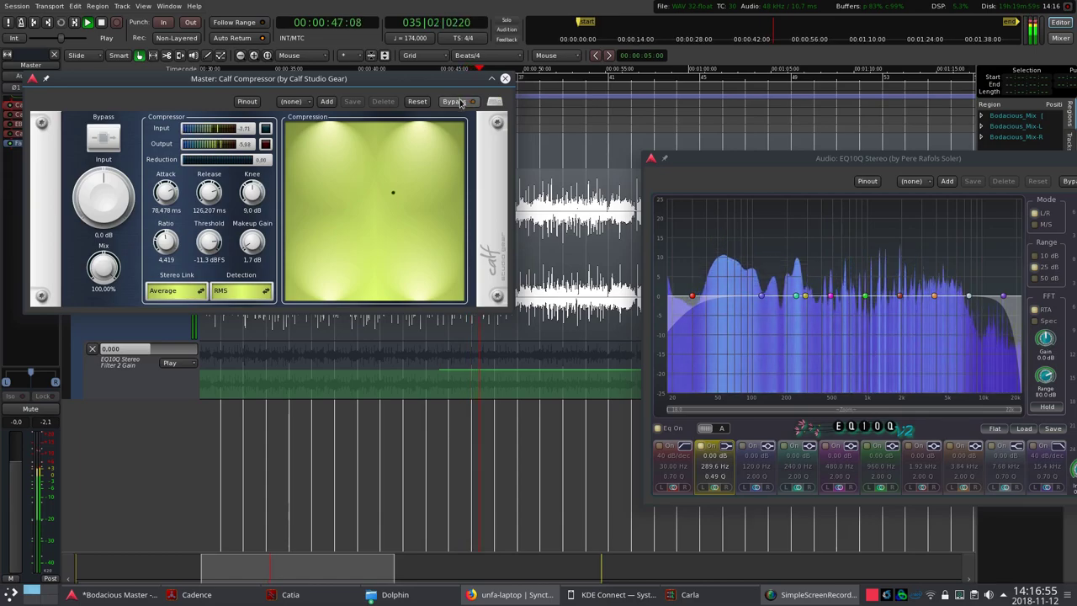
drag(458, 78, 575, 284)
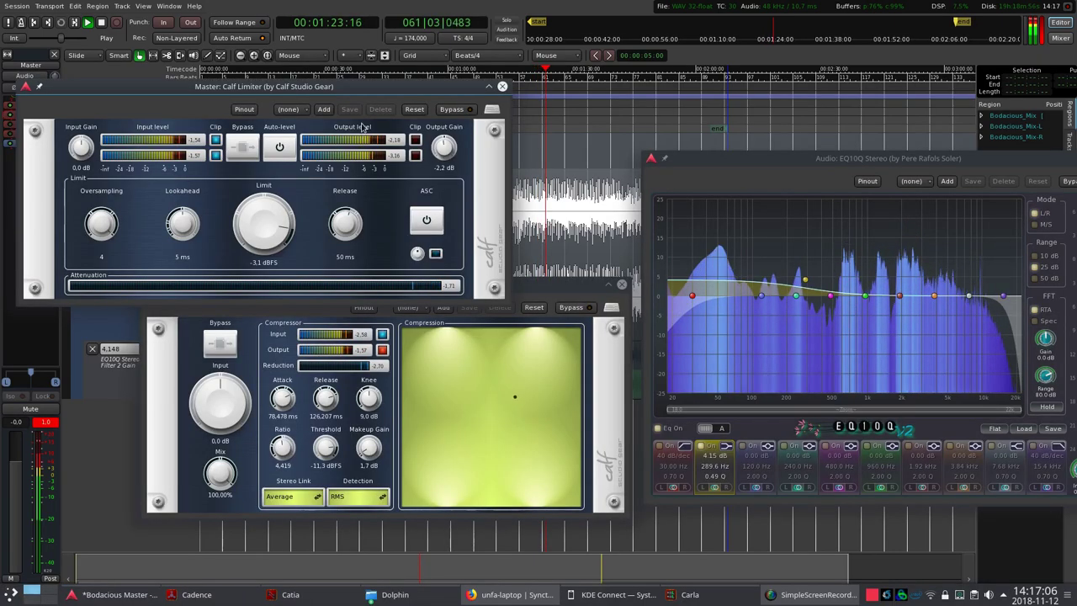
- Open the Master bus's Calf Limiter, EBU R128 Meter and Calf Filter, arranging their windows to inspect them during playback
double_click(32, 115)
drag(501, 132, 506, 302)
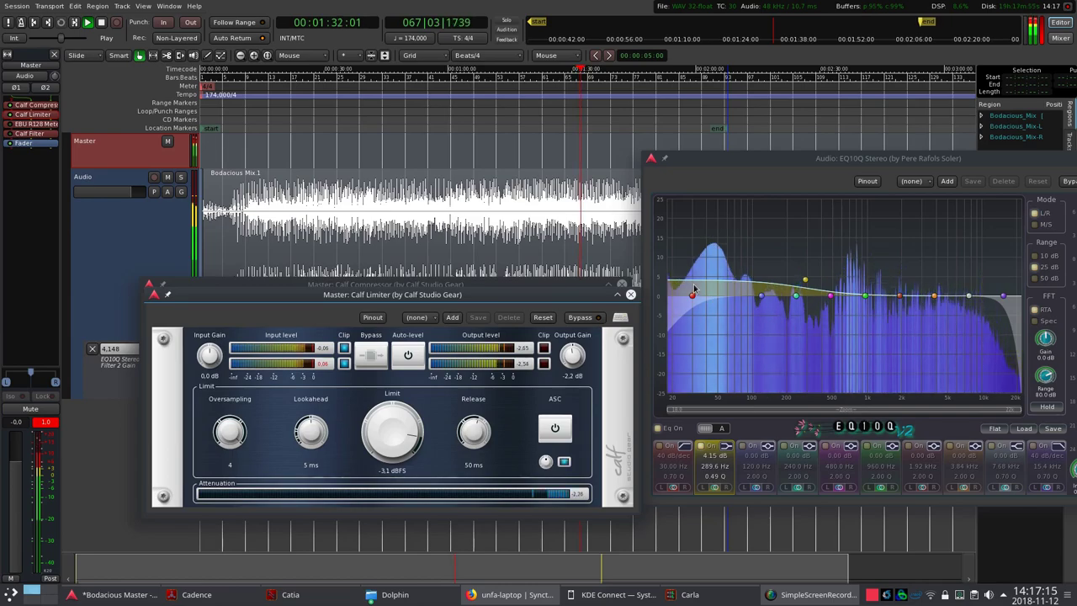
double_click(33, 124)
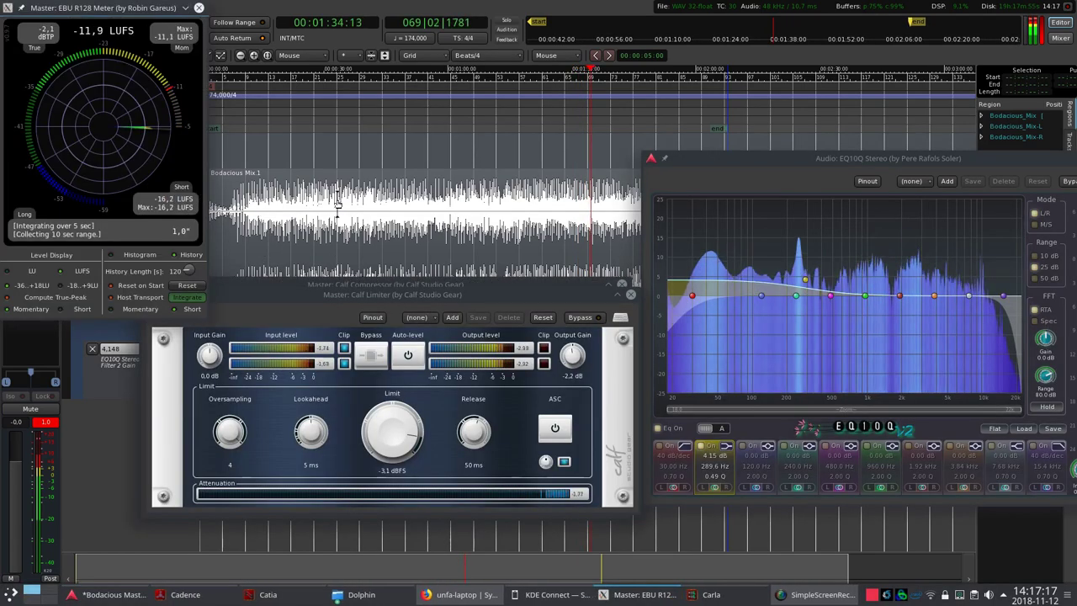
drag(106, 175, 661, 290)
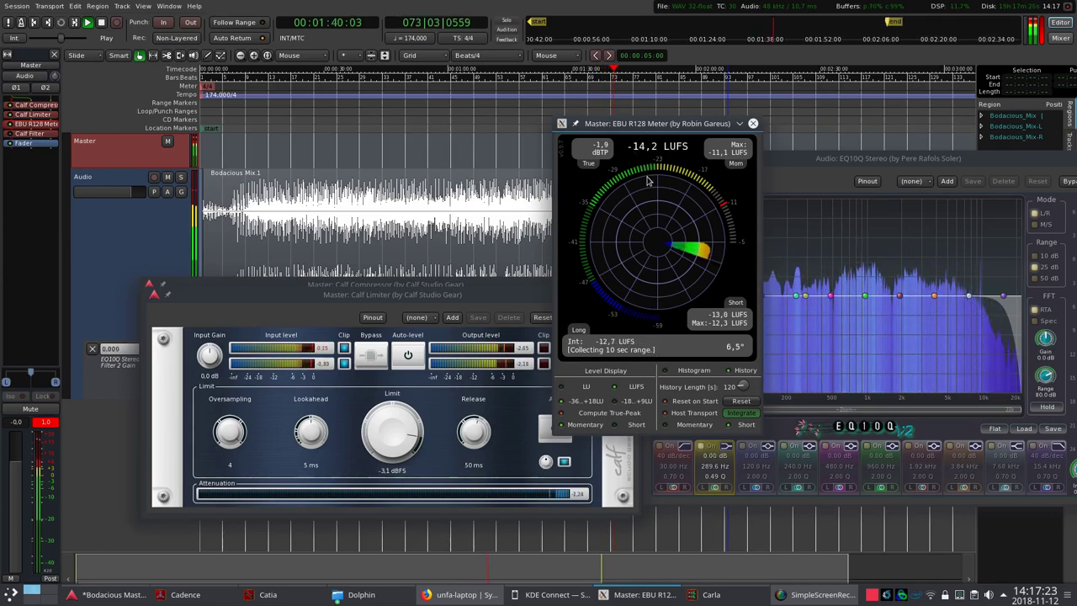
double_click(11, 133)
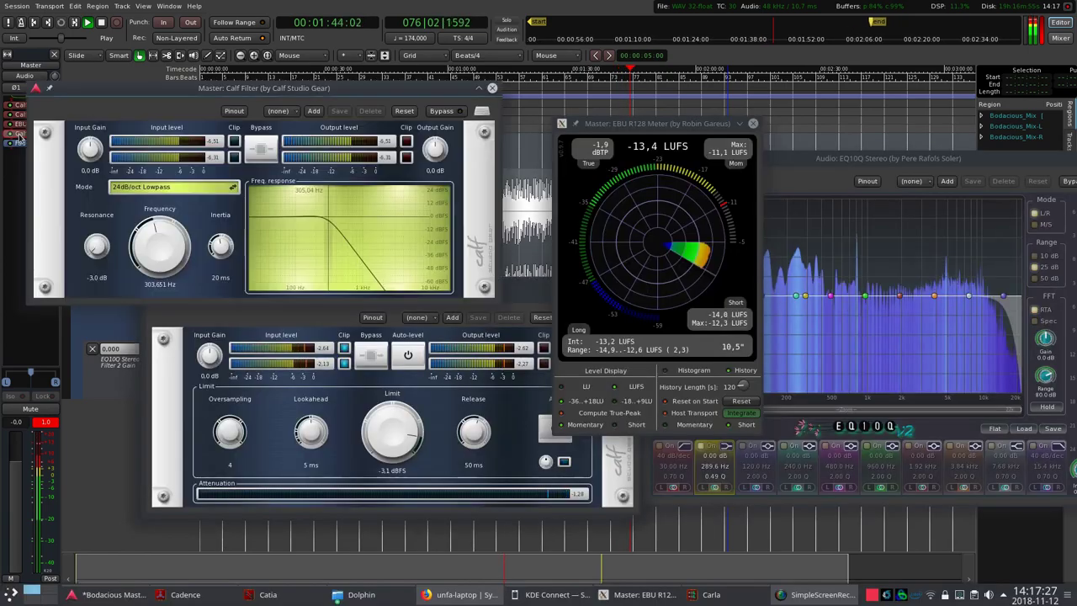
drag(343, 82, 564, 134)
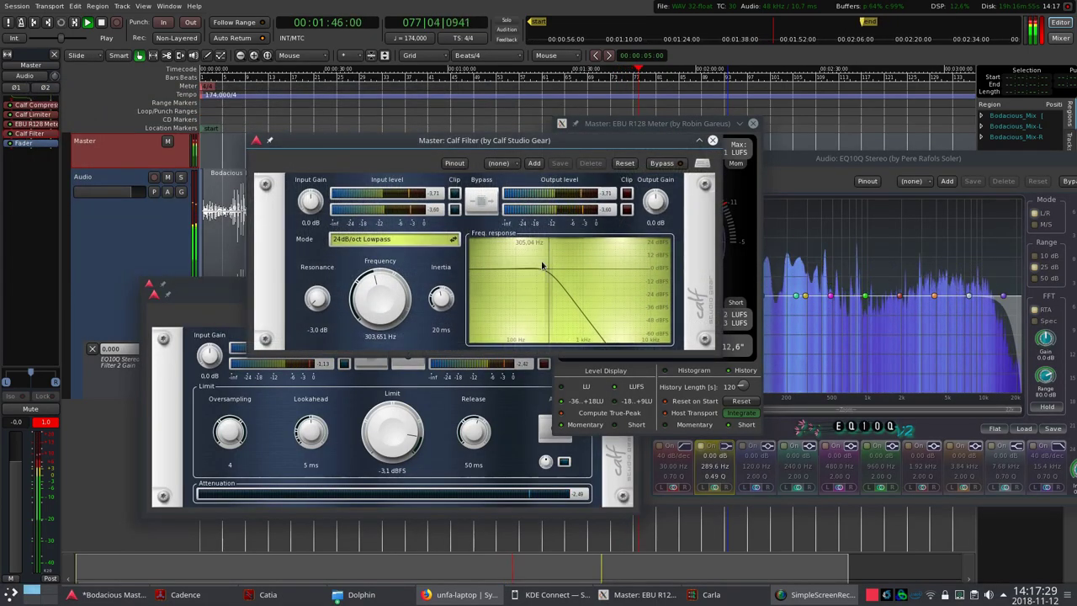
drag(395, 142, 581, 238)
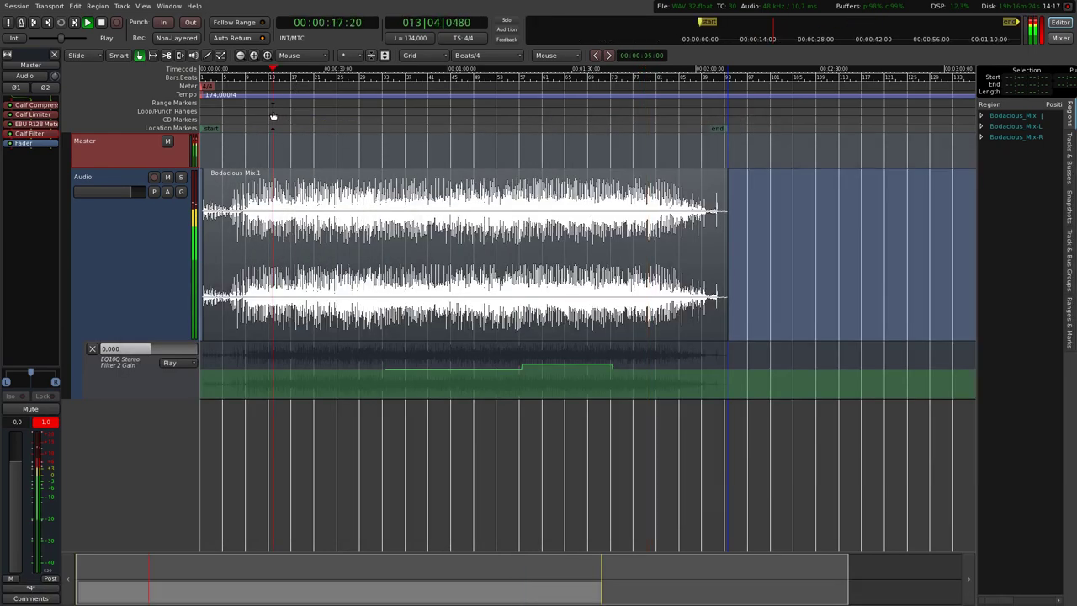
- Audition several points along the song's timeline, ending back at the session start
click(650, 106)
click(695, 109)
click(551, 110)
click(351, 113)
click(202, 113)
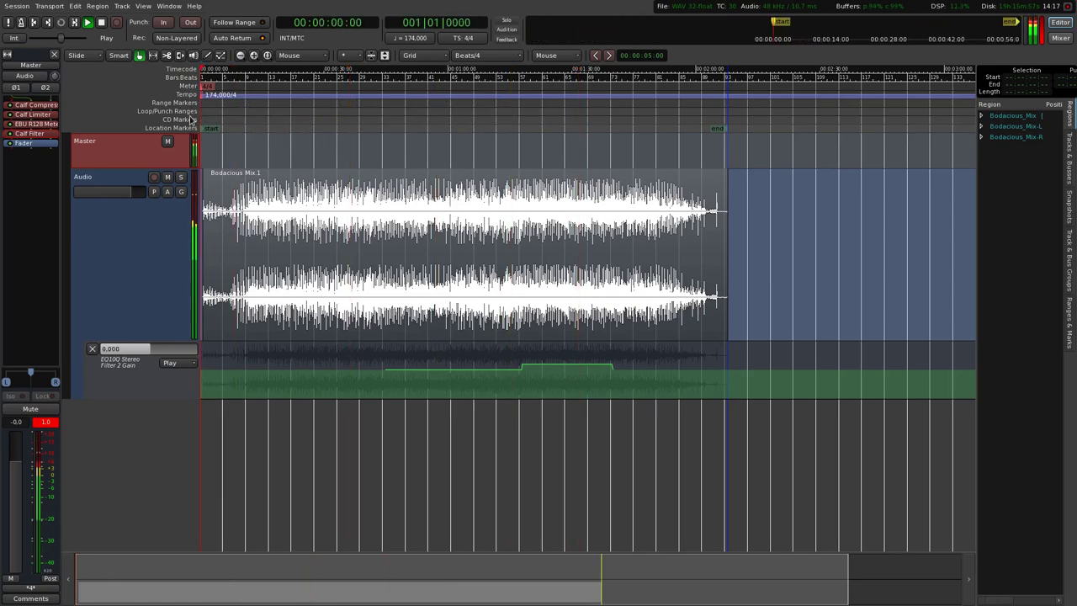
- Examine the waveform of the song's quiet intro up close during playback, and stop the transport
key(equal)
key(equal)
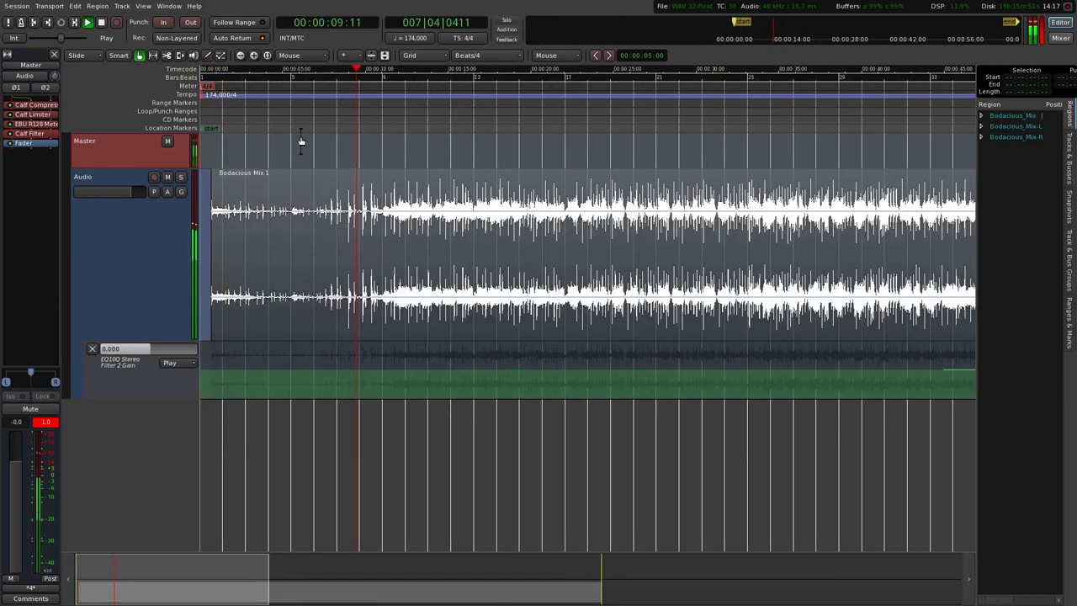
key(equal)
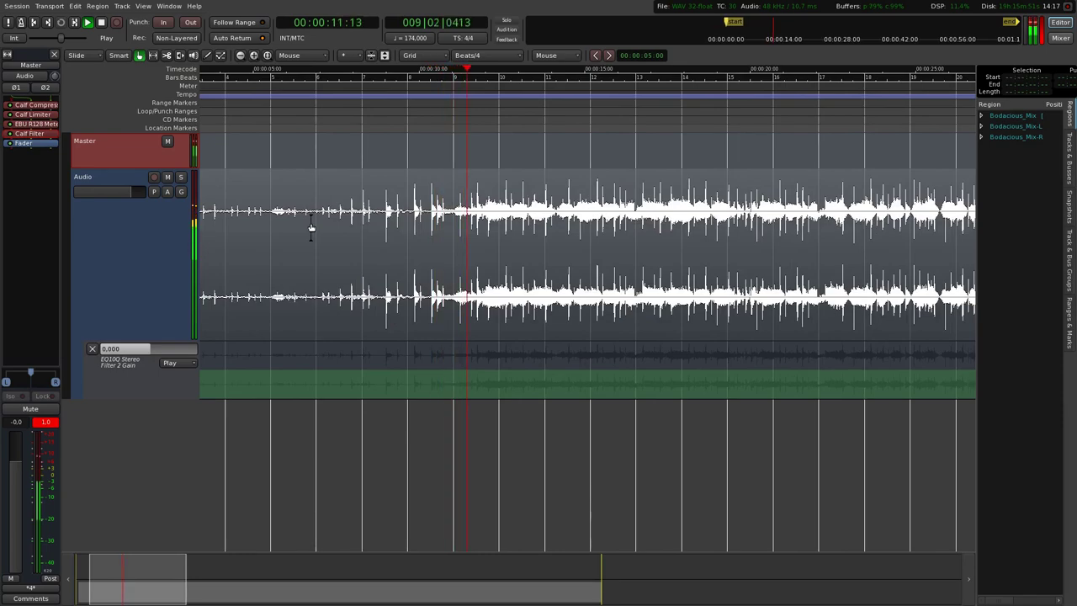
key(space)
key(equal)
key(equal)
key(equal)
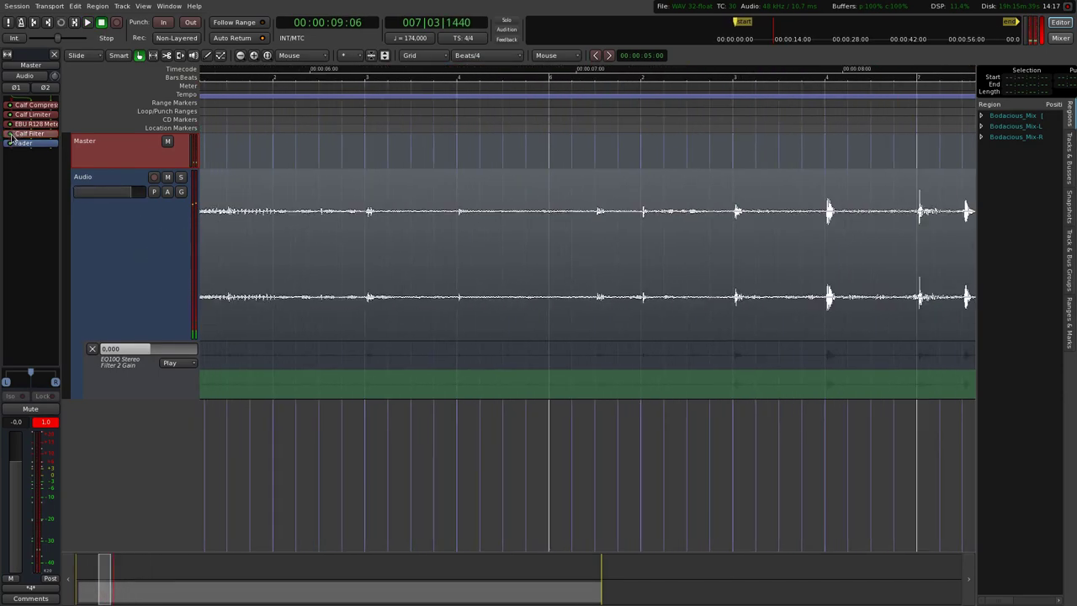
- Inspect the gap between the start marker and the audio region, and play from the session start
scroll(257, 185, left, 10)
key(minus)
click(212, 129)
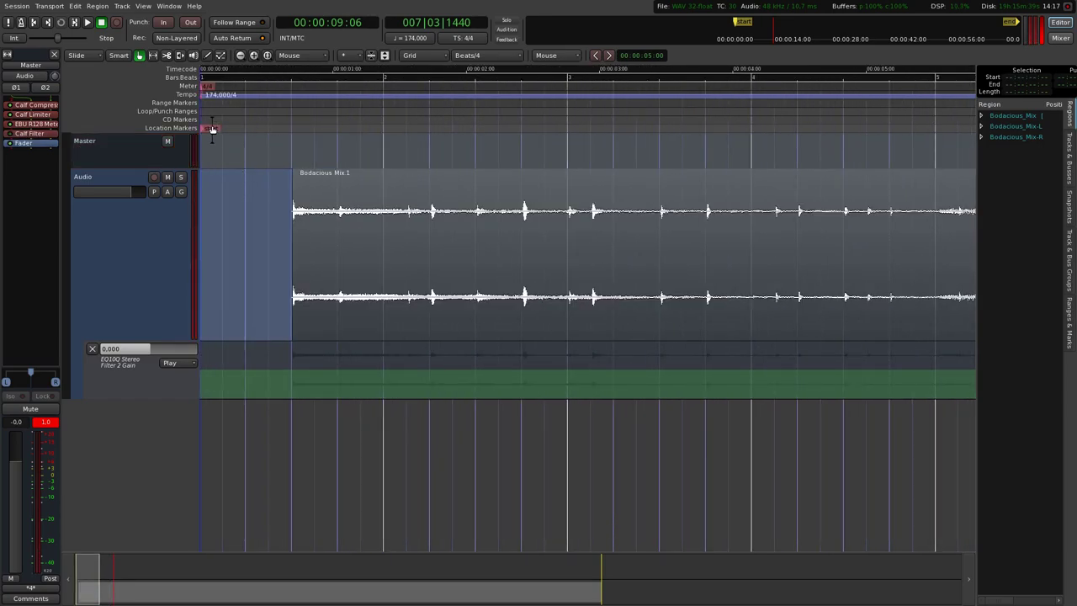
key(Home)
key(space)
- Play the song's ending from bar 89 and examine the region's fade-out at the end marker, stopping playback
key(minus)
key(minus)
key(minus)
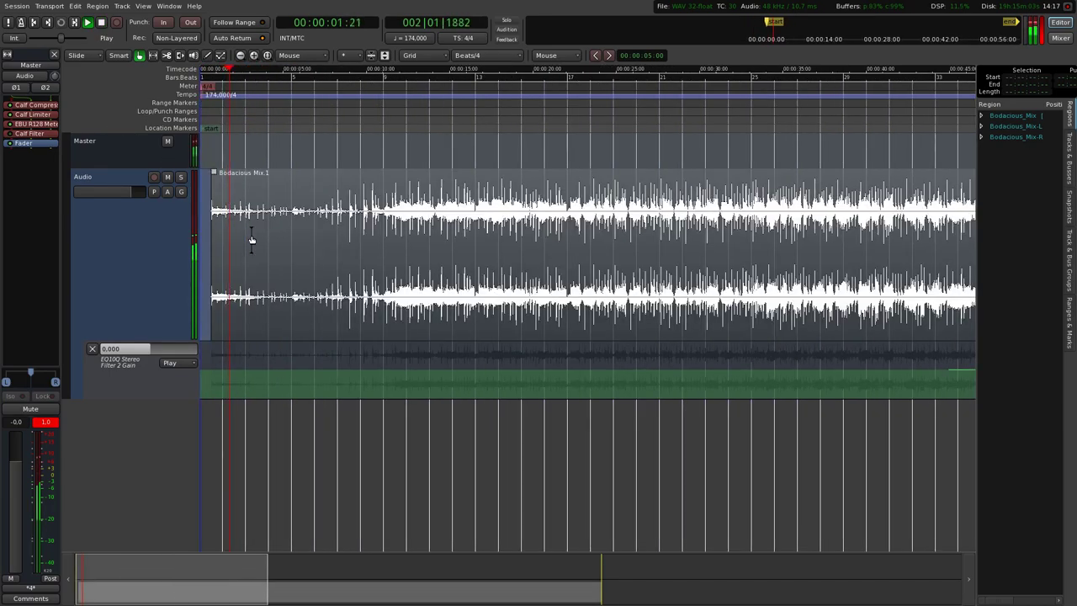
key(minus)
key(minus)
key(End)
key(equal)
key(equal)
key(space)
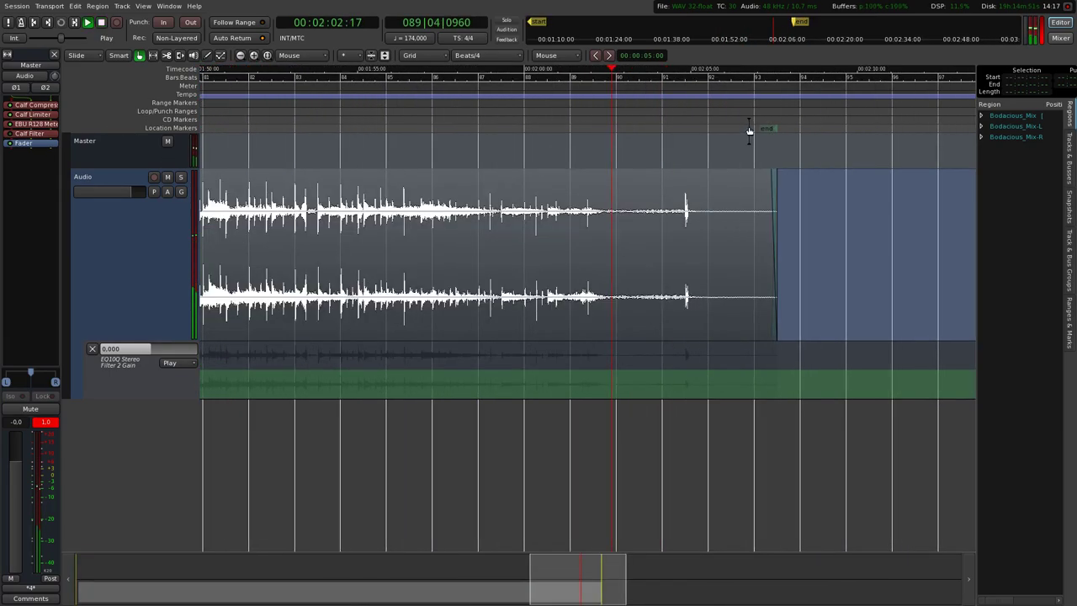
key(equal)
key(equal)
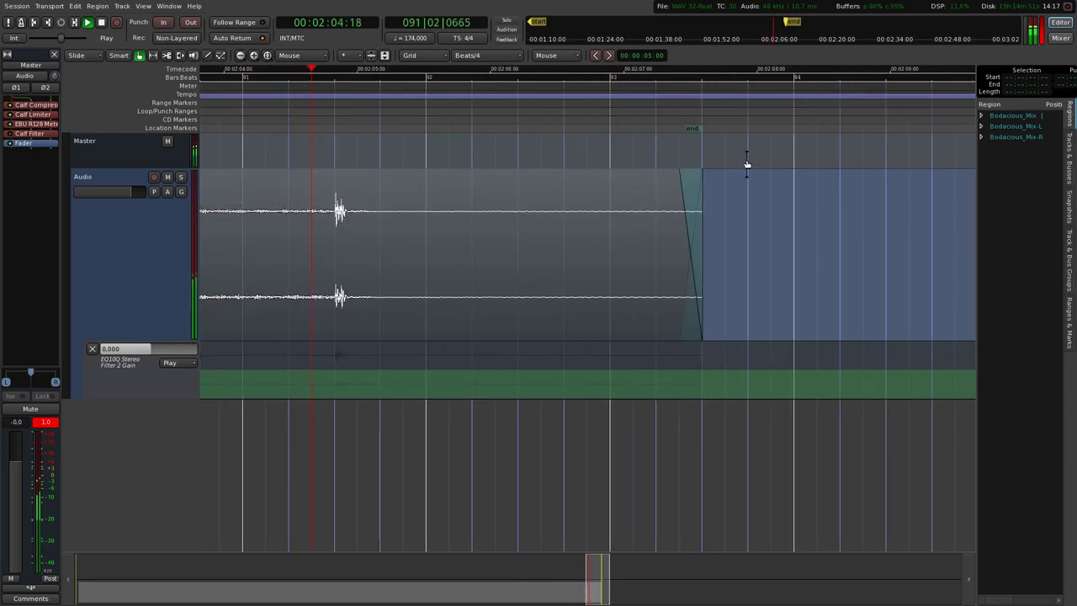
key(space)
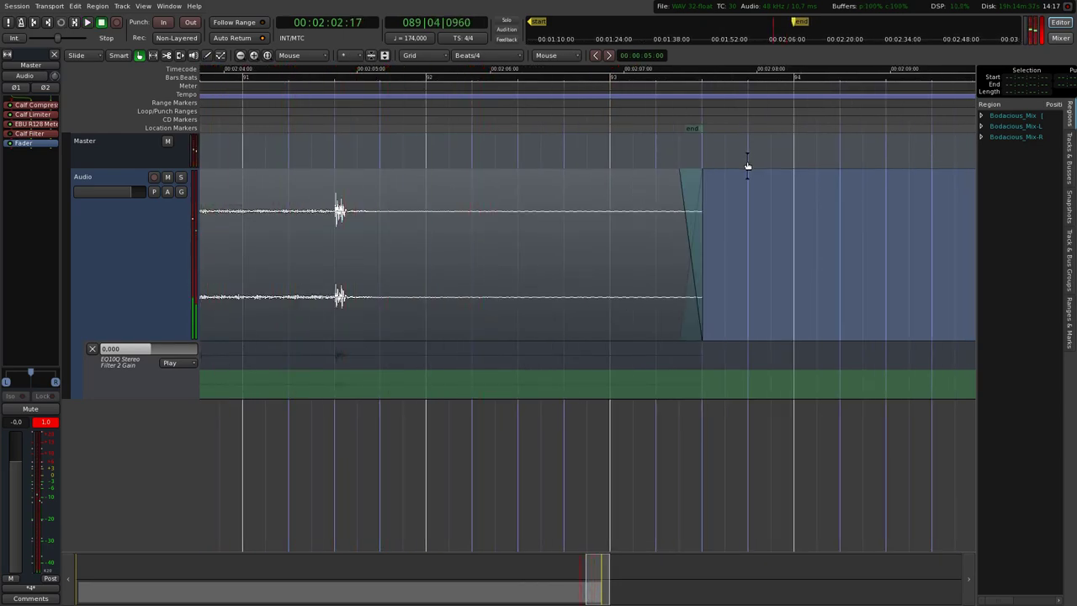
- Play from the session start and increase the Audio track's height to enlarge its waveform
key(Home)
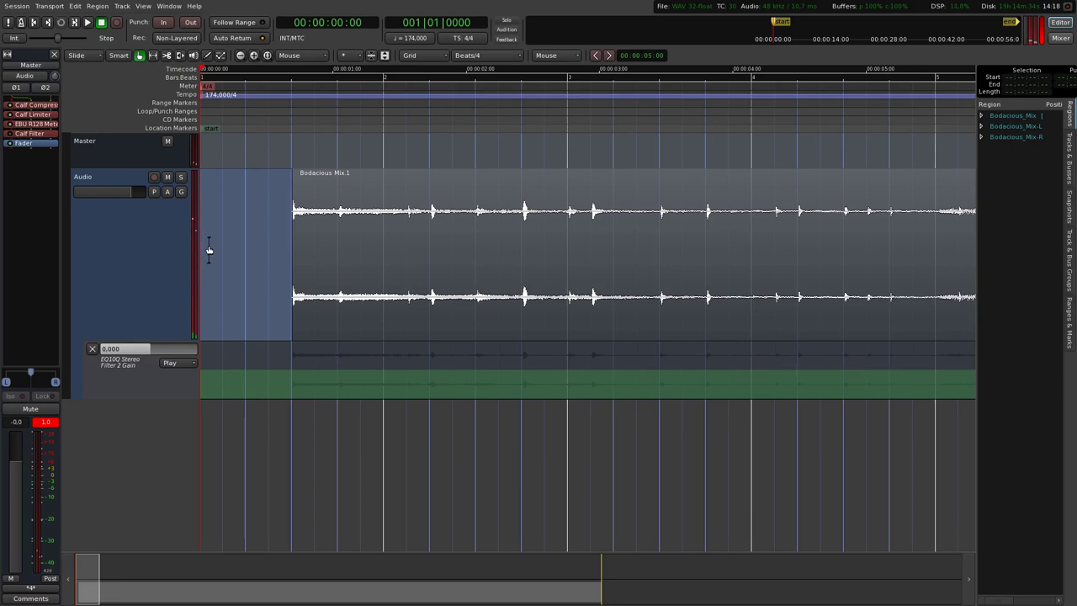
key(space)
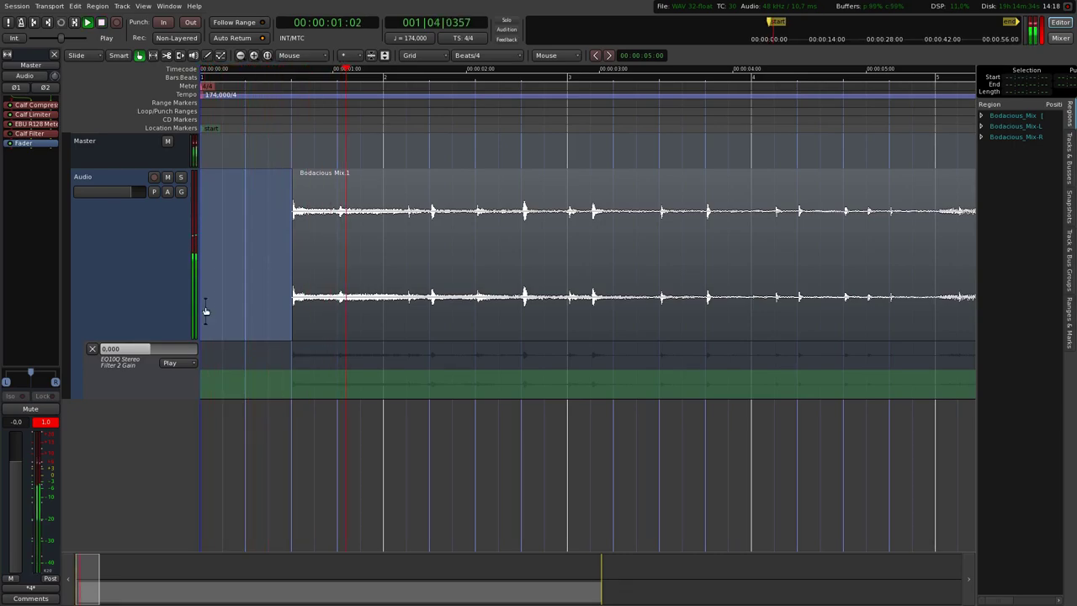
drag(162, 333, 152, 469)
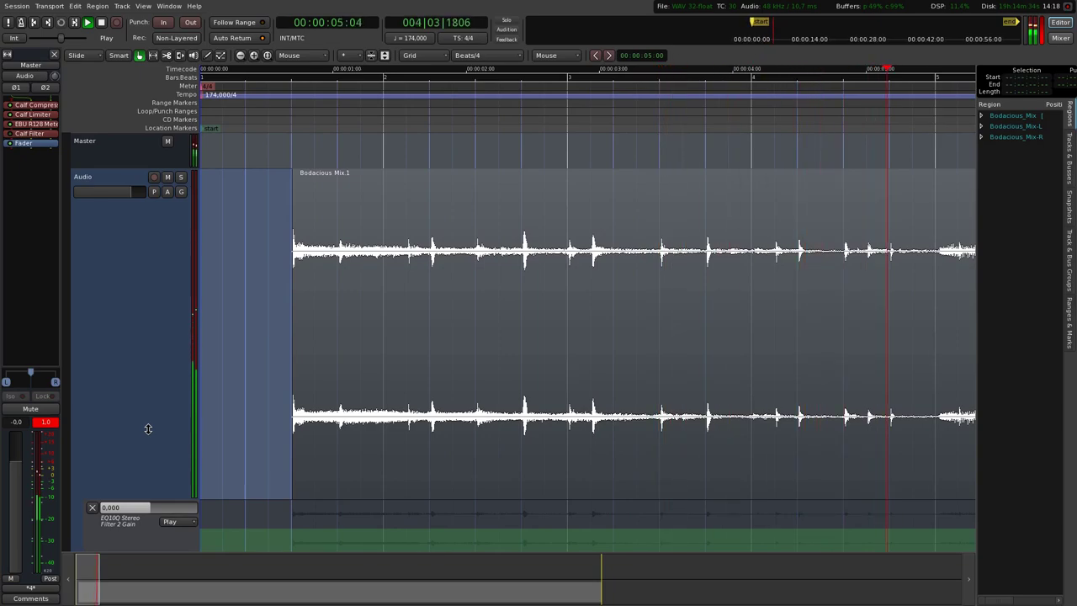
- Turn off the Follow Playhead option
click(47, 7)
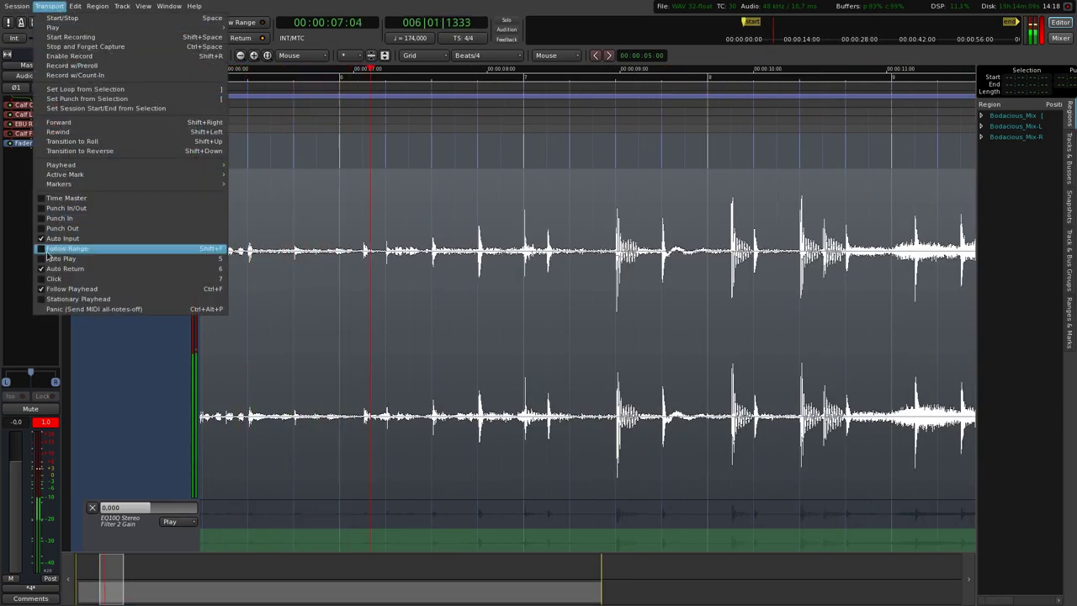
click(38, 290)
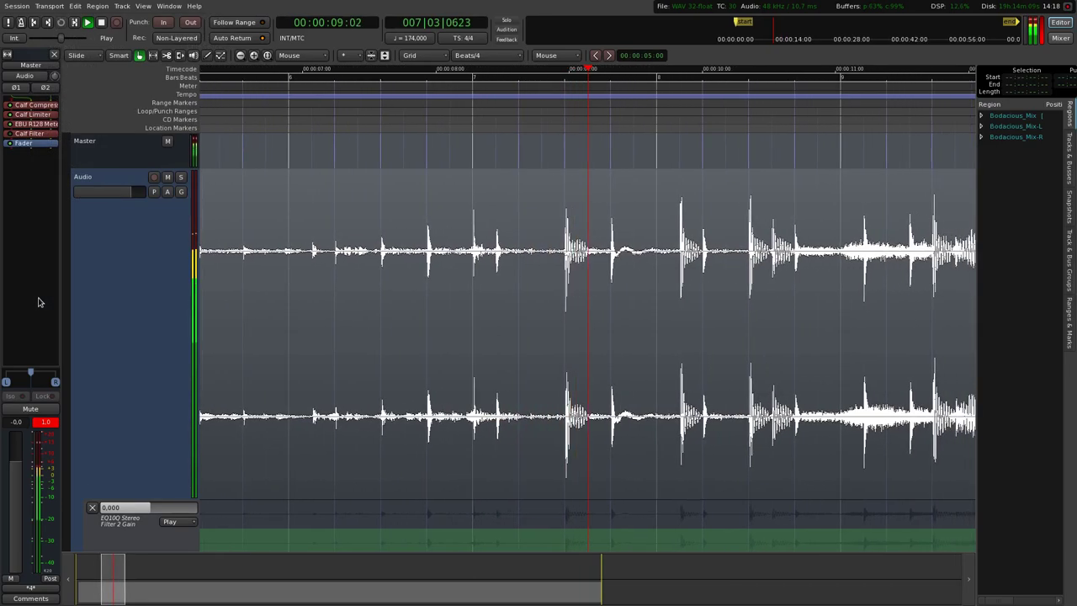